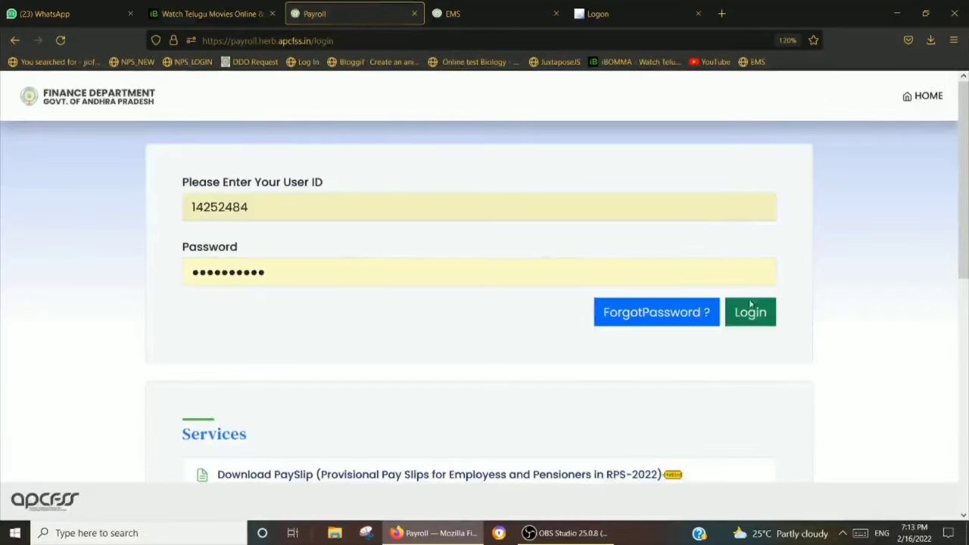
Log in and open the Pay Drawn Details tile under Pay Bill Submission.
{"action": "left_click", "coordinate": [759, 320]}
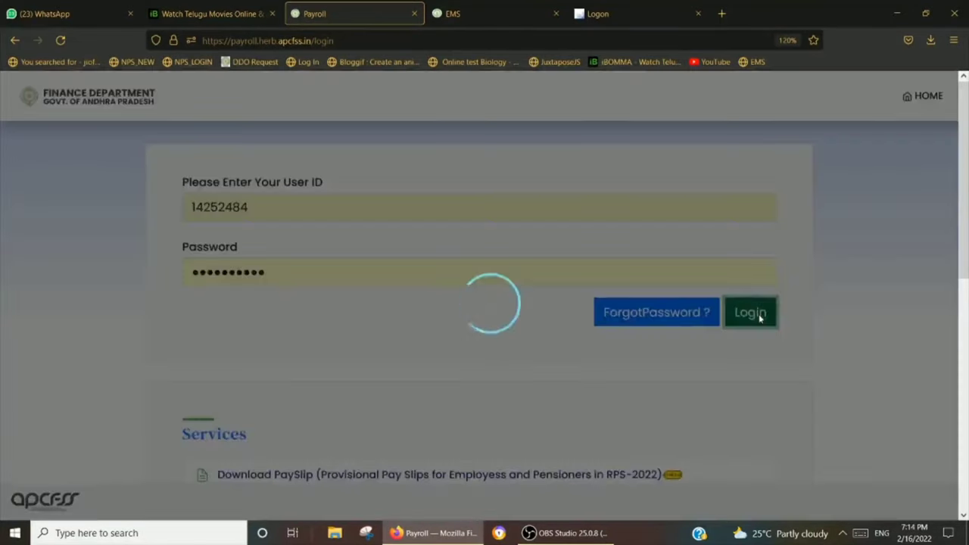
{"action": "scroll", "coordinate": [507, 321], "scroll_direction": "down", "scroll_amount": 3}
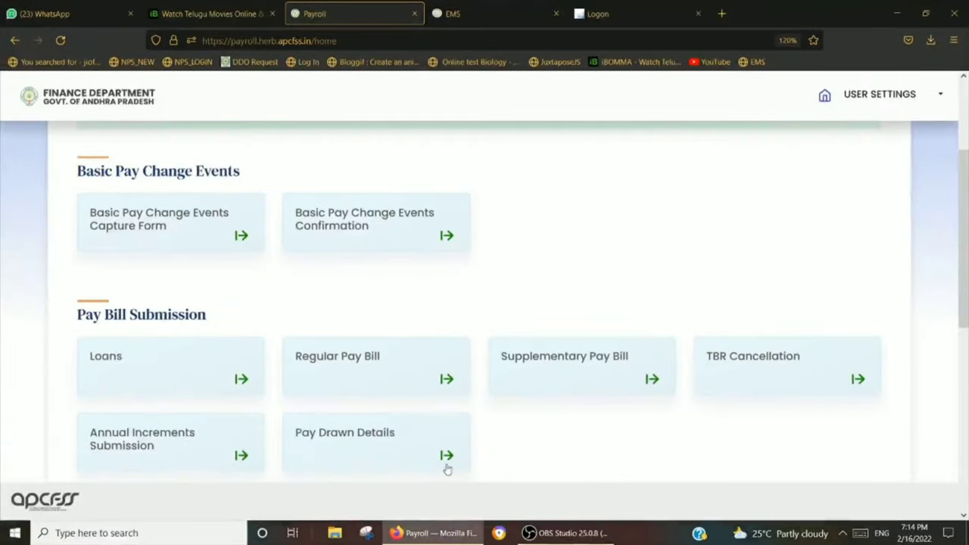
{"action": "left_click", "coordinate": [446, 457]}
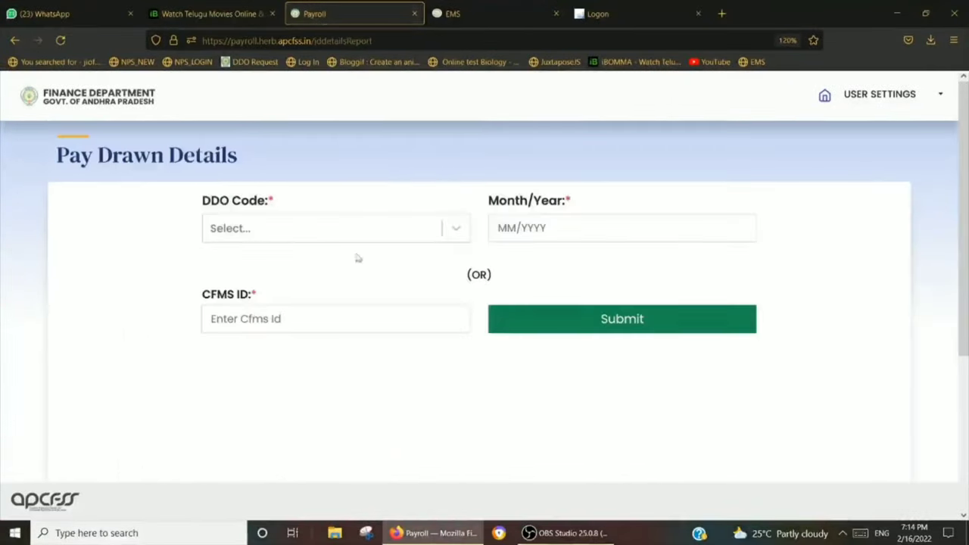
Submit the Zilla Parishad High School Darsimala DDO code for January 2022 and review the nine employees.
{"action": "left_click", "coordinate": [456, 230]}
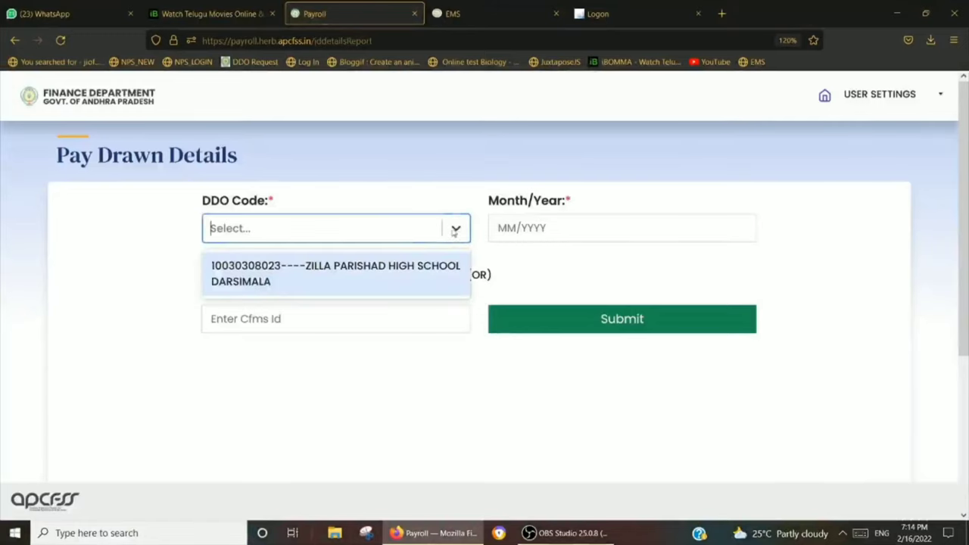
{"action": "left_click", "coordinate": [376, 274]}
{"action": "left_click", "coordinate": [502, 228]}
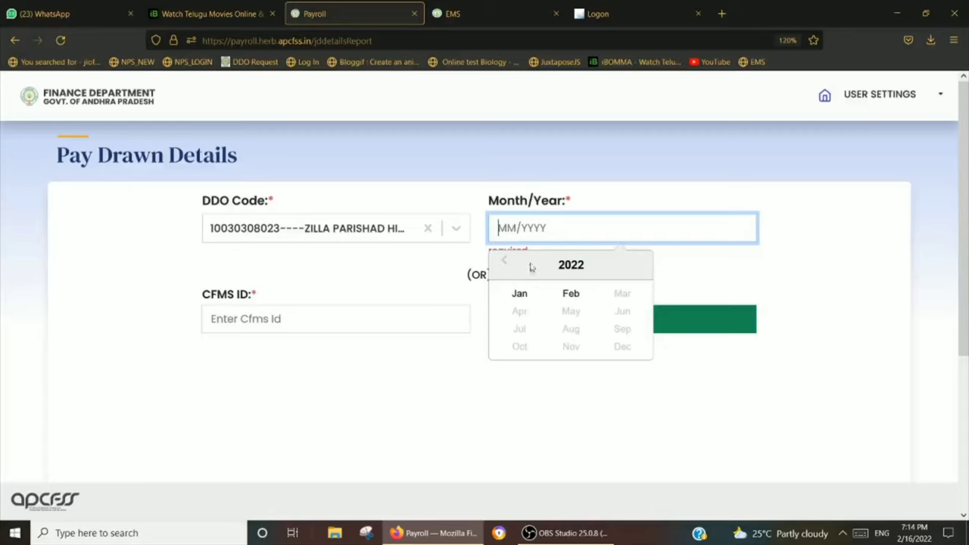
{"action": "left_click", "coordinate": [519, 295]}
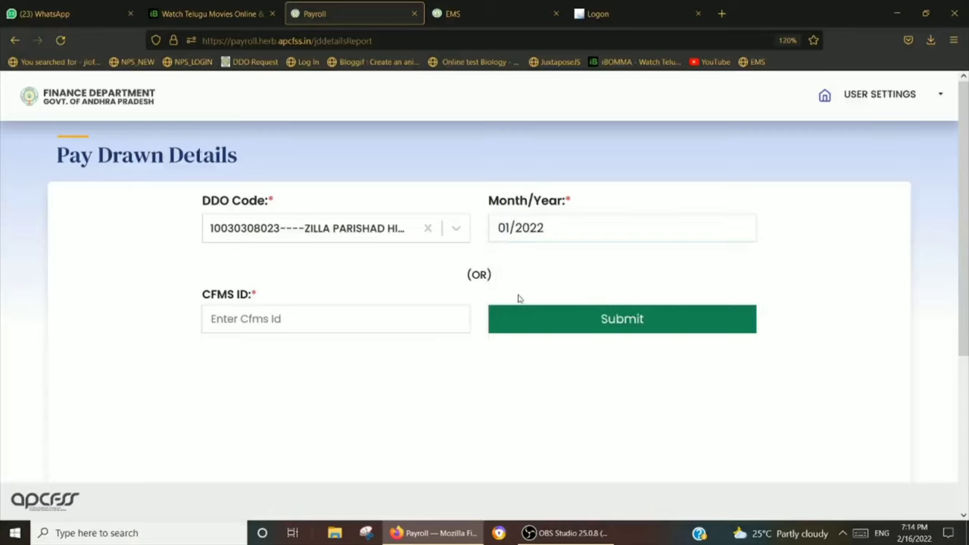
{"action": "left_click", "coordinate": [606, 326]}
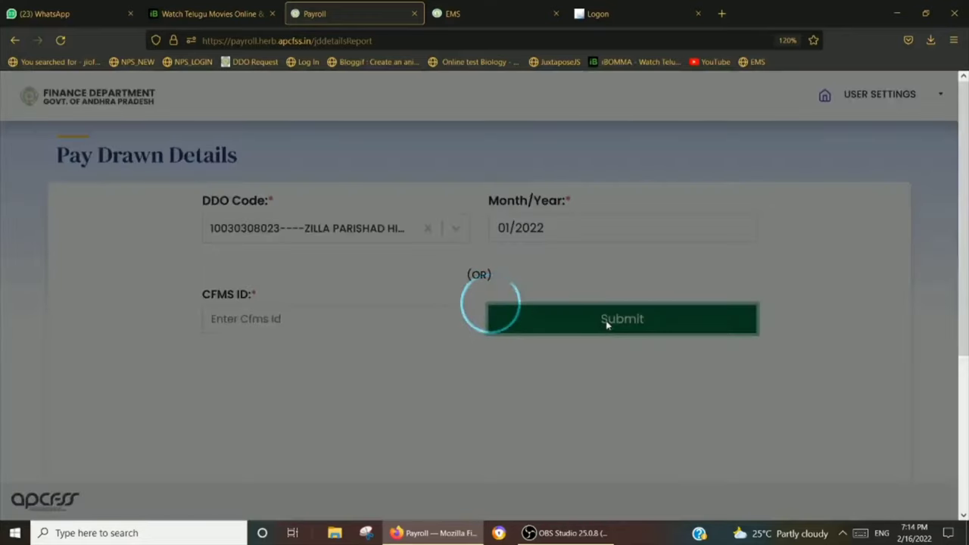
{"action": "scroll", "coordinate": [644, 284], "scroll_direction": "down", "scroll_amount": 5}
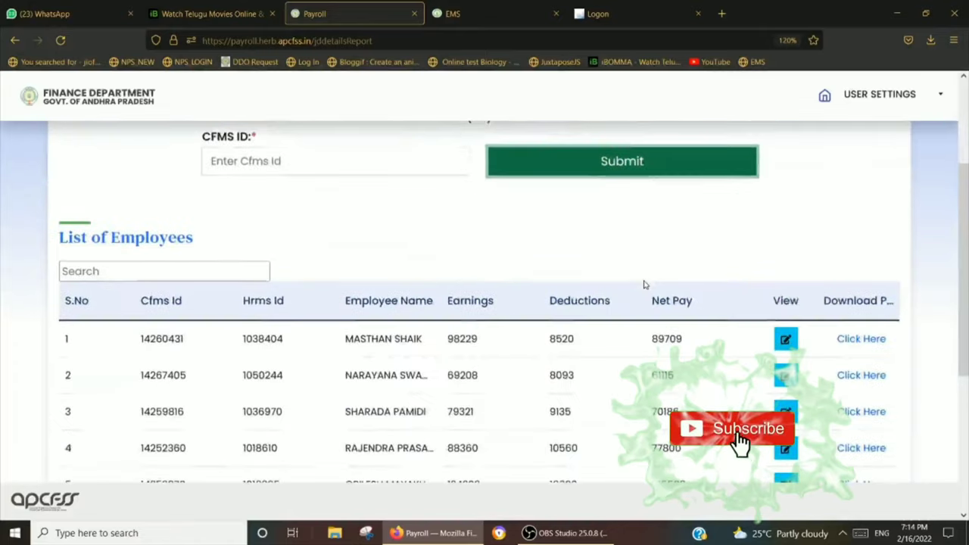
{"action": "scroll", "coordinate": [644, 284], "scroll_direction": "down", "scroll_amount": 2}
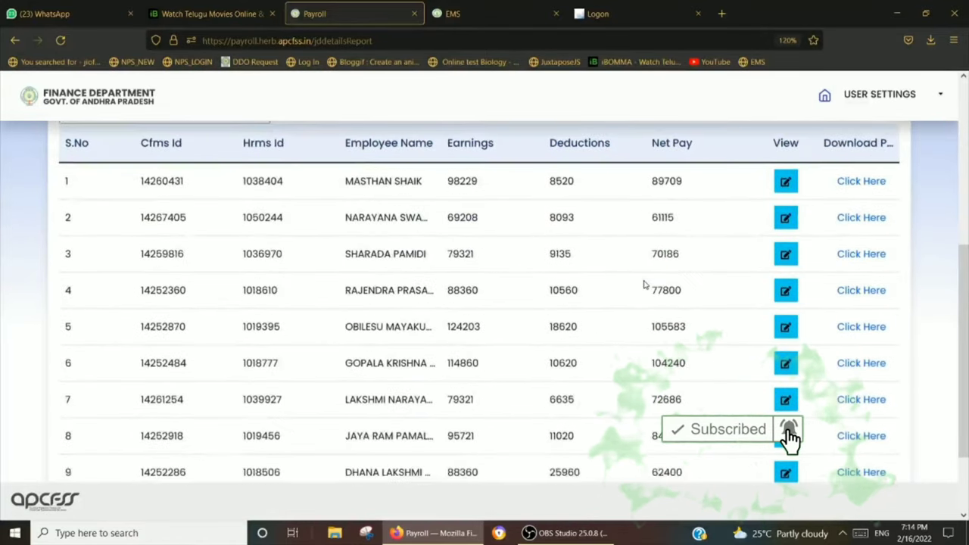
{"action": "scroll", "coordinate": [623, 346], "scroll_direction": "down", "scroll_amount": 3}
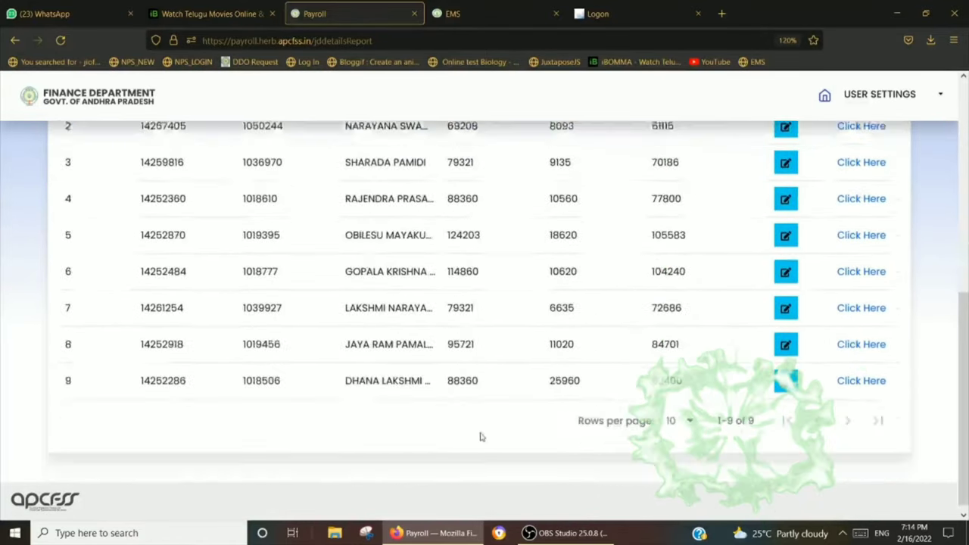
{"action": "scroll", "coordinate": [643, 397], "scroll_direction": "up", "scroll_amount": 4}
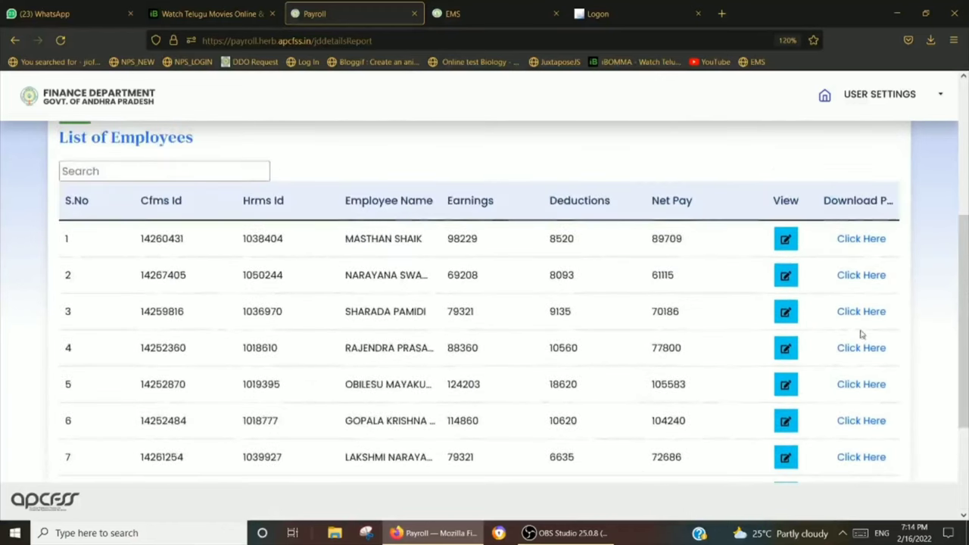
Open the first employee's January 2022 pay slip PDF, then return to the Payroll list.
{"action": "left_click", "coordinate": [865, 241]}
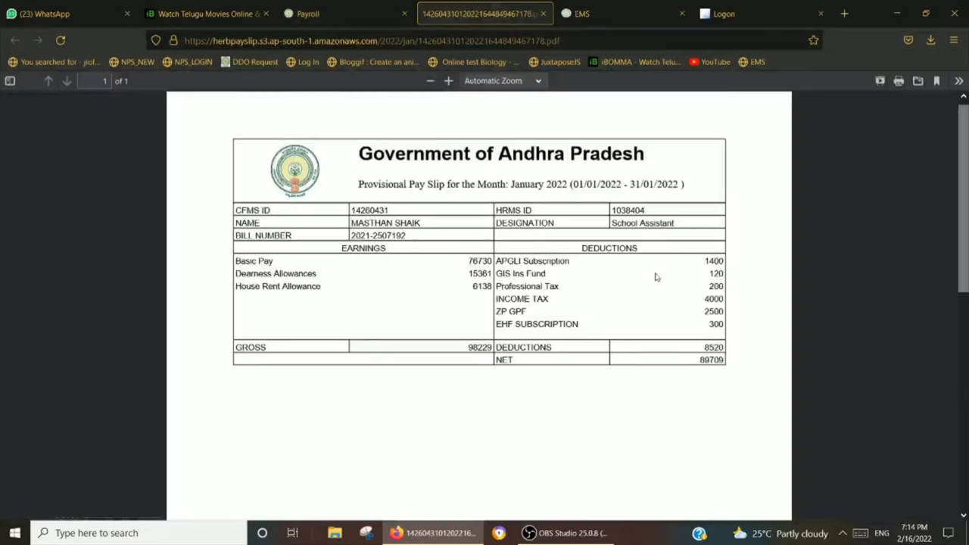
{"action": "scroll", "coordinate": [658, 273], "scroll_direction": "down", "scroll_amount": 6}
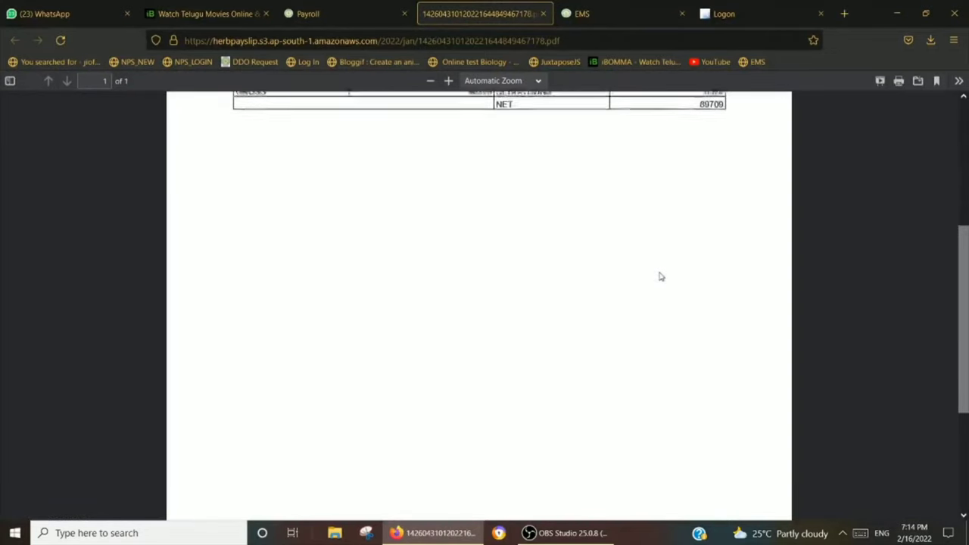
{"action": "scroll", "coordinate": [659, 277], "scroll_direction": "up", "scroll_amount": 6}
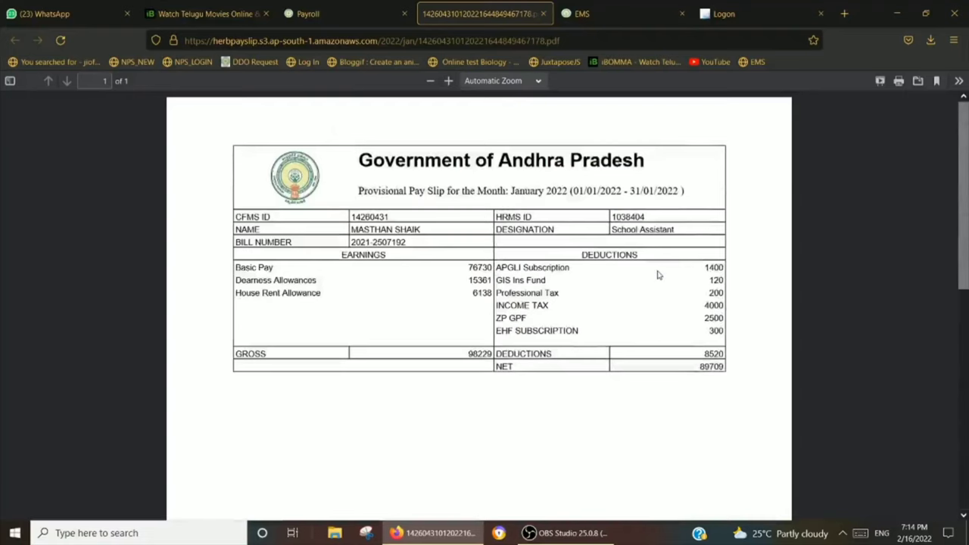
{"action": "left_click", "coordinate": [327, 15]}
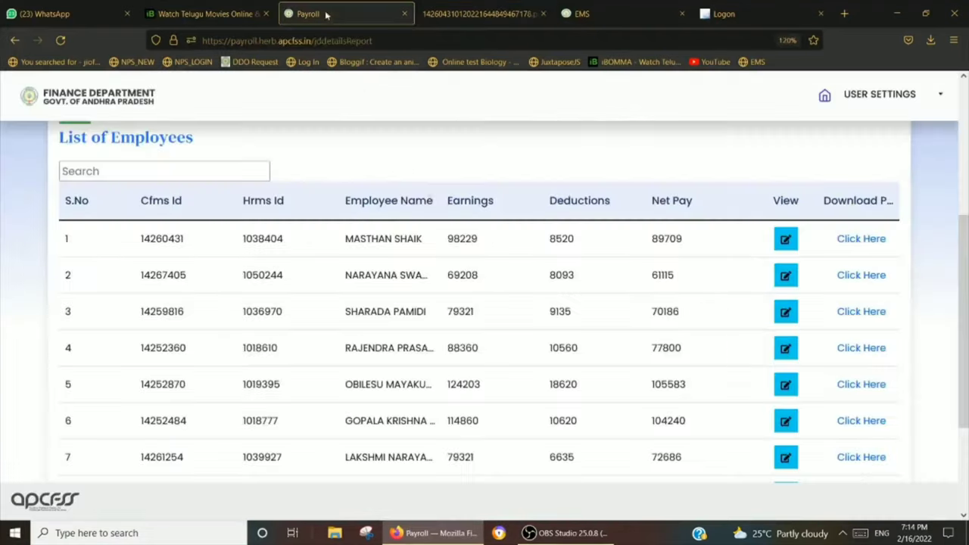
{"action": "scroll", "coordinate": [464, 250], "scroll_direction": "up", "scroll_amount": 4}
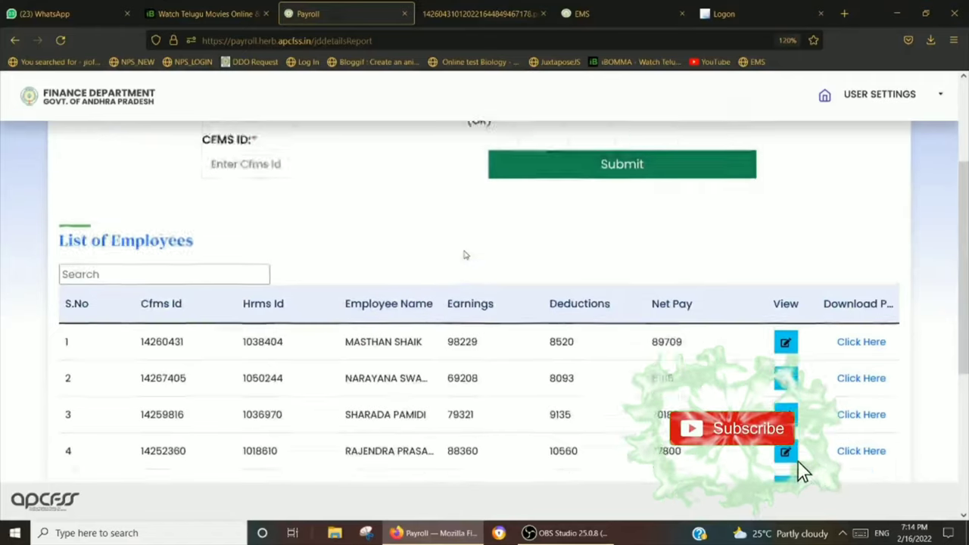
{"action": "scroll", "coordinate": [464, 256], "scroll_direction": "down", "scroll_amount": 6}
{"action": "scroll", "coordinate": [465, 258], "scroll_direction": "up", "scroll_amount": 4}
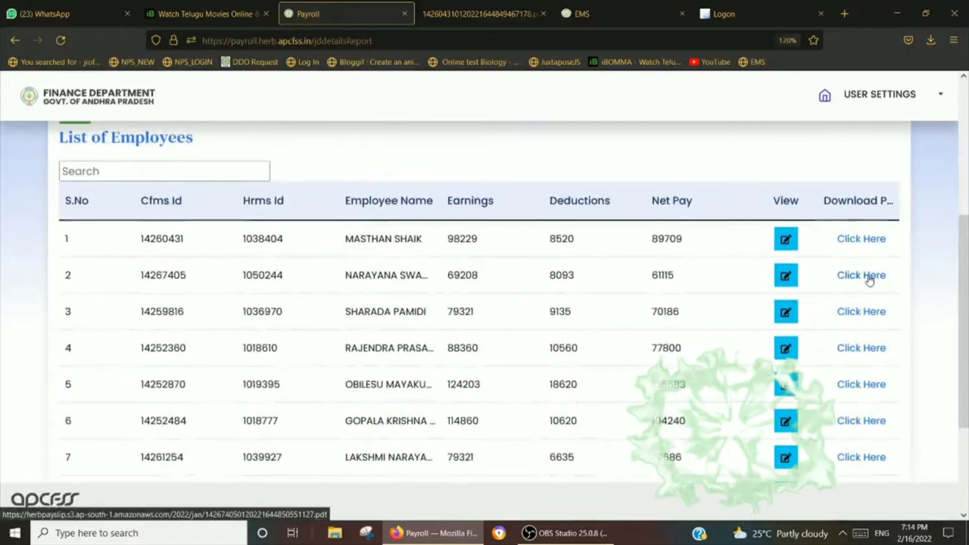
Open the second and third employees' pay slip PDFs, returning to the list each time.
{"action": "left_click", "coordinate": [869, 277]}
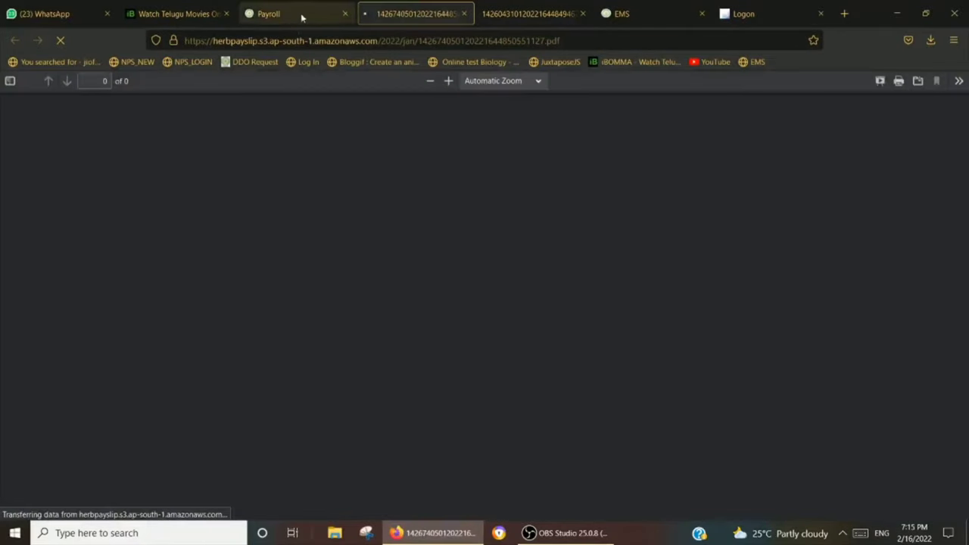
{"action": "left_click", "coordinate": [302, 17]}
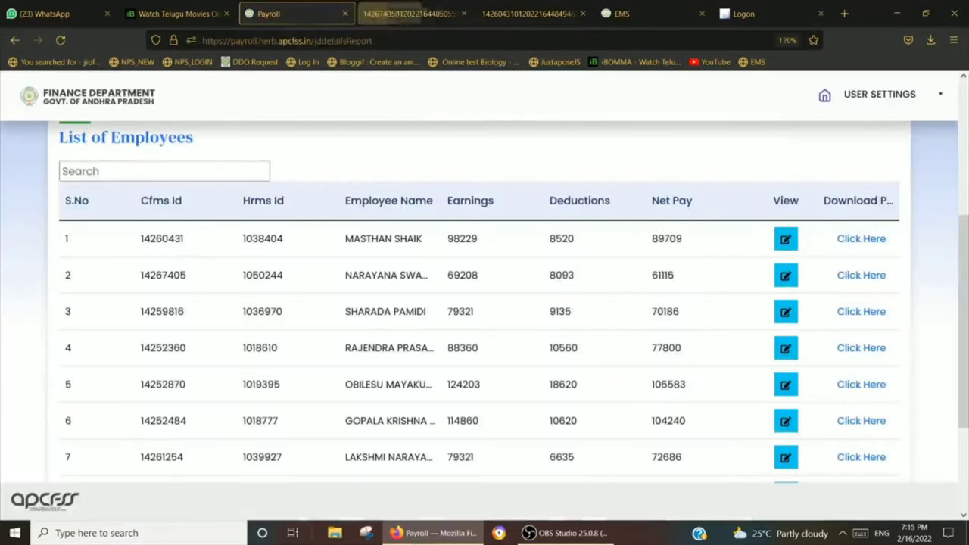
{"action": "left_click", "coordinate": [859, 313]}
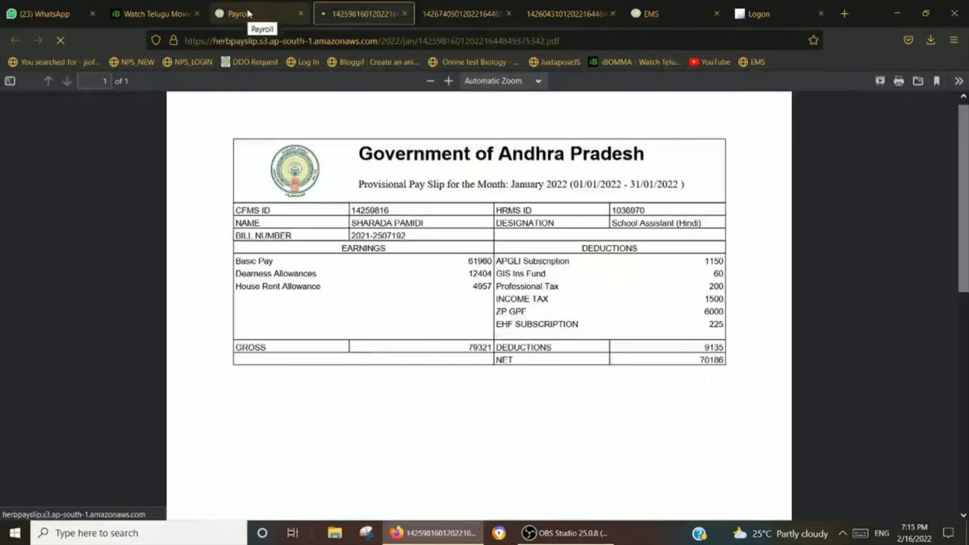
{"action": "left_click", "coordinate": [248, 14]}
{"action": "scroll", "coordinate": [757, 394], "scroll_direction": "down", "scroll_amount": 1}
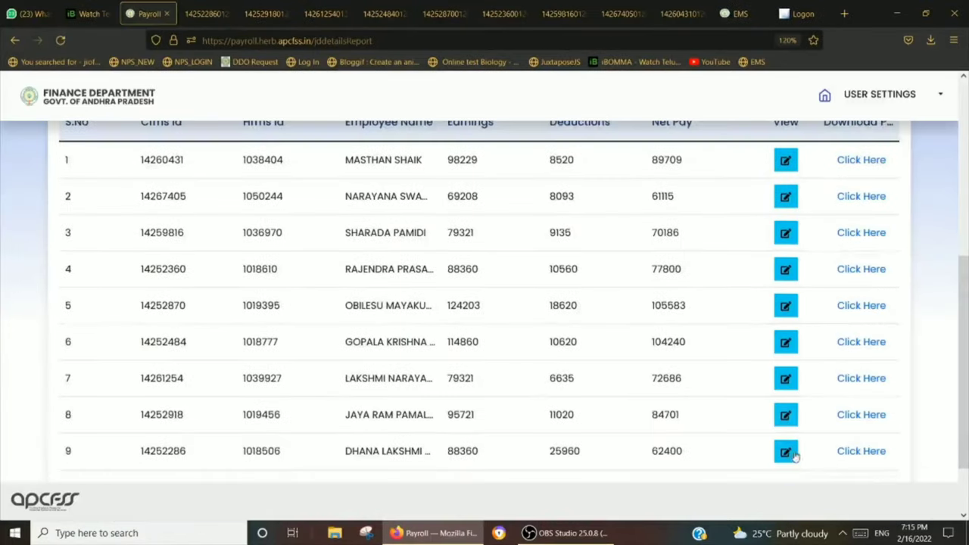
Review row 1's Drawn Details (gross 98,229, deductions 8,520, net 89,709), then close it.
{"action": "left_click", "coordinate": [785, 162]}
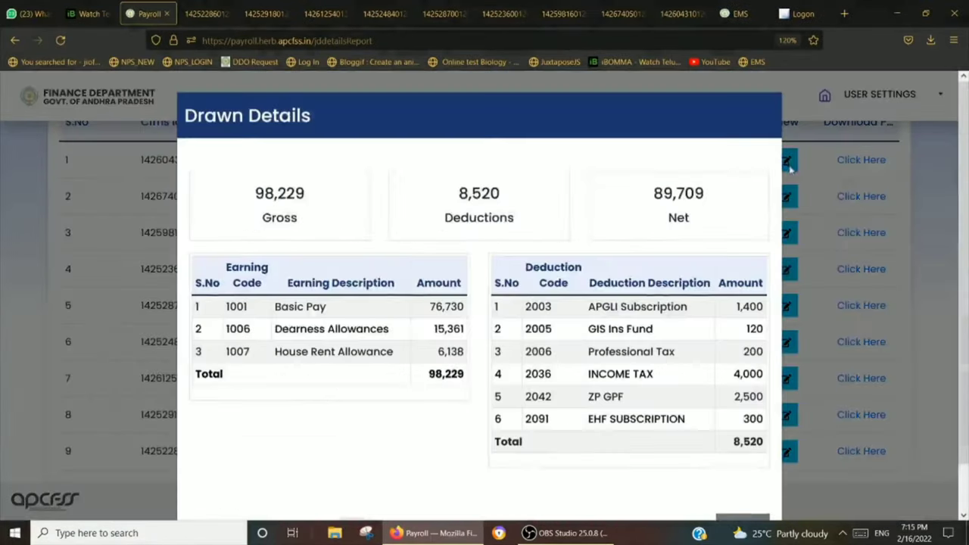
{"action": "scroll", "coordinate": [617, 326], "scroll_direction": "down", "scroll_amount": 1}
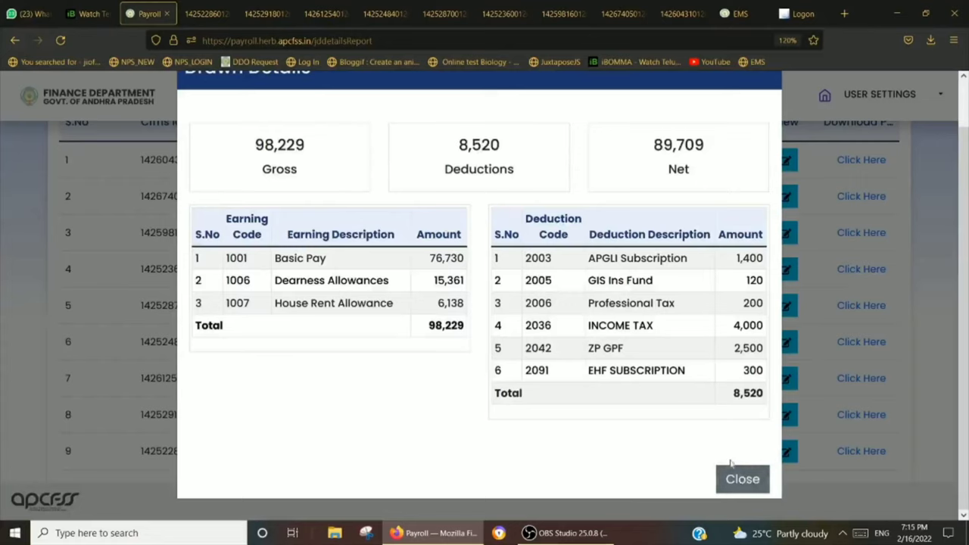
{"action": "scroll", "coordinate": [738, 488], "scroll_direction": "up", "scroll_amount": 1}
{"action": "scroll", "coordinate": [740, 494], "scroll_direction": "down", "scroll_amount": 1}
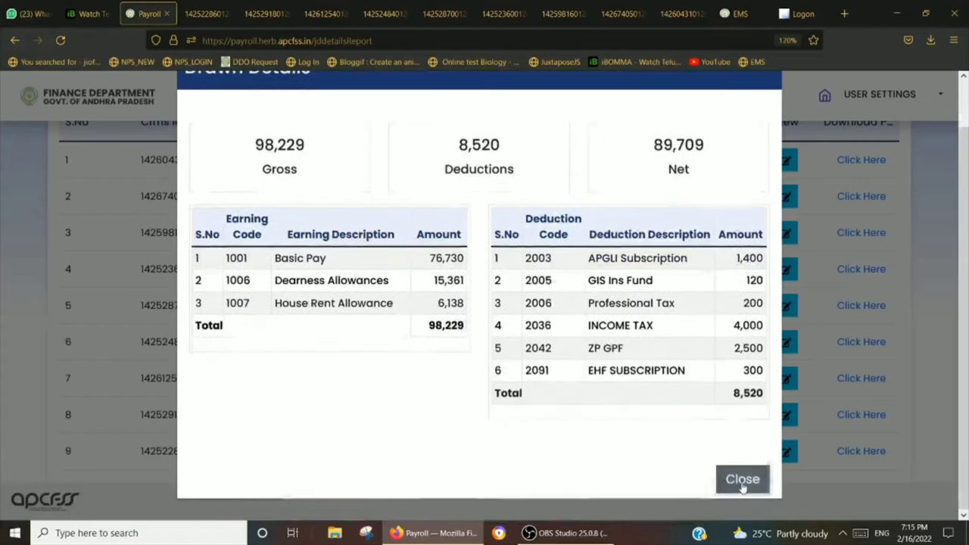
{"action": "left_click", "coordinate": [743, 480]}
Go back to the home page and open View Employee Info under Others.
{"action": "scroll", "coordinate": [662, 387], "scroll_direction": "up", "scroll_amount": 5}
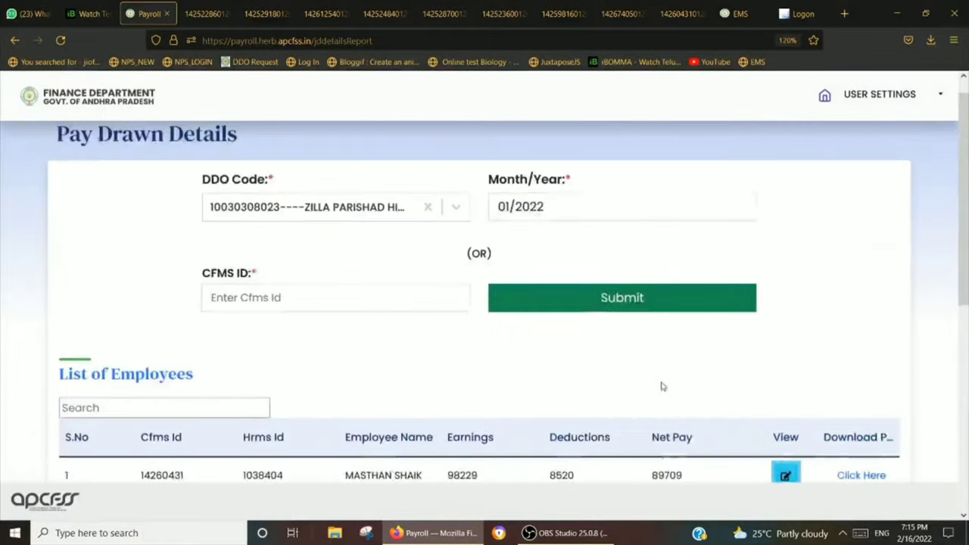
{"action": "key", "text": "alt+Left"}
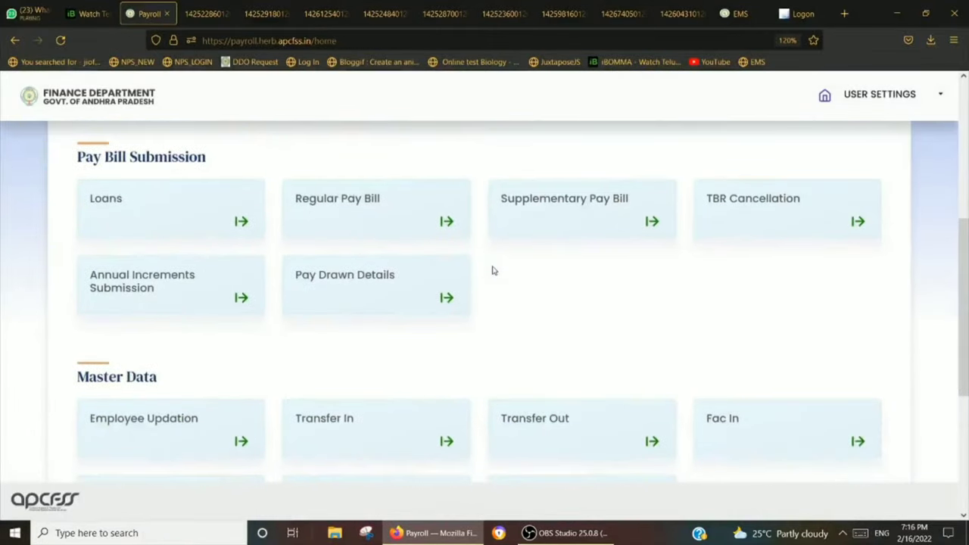
{"action": "scroll", "coordinate": [314, 361], "scroll_direction": "down", "scroll_amount": 2}
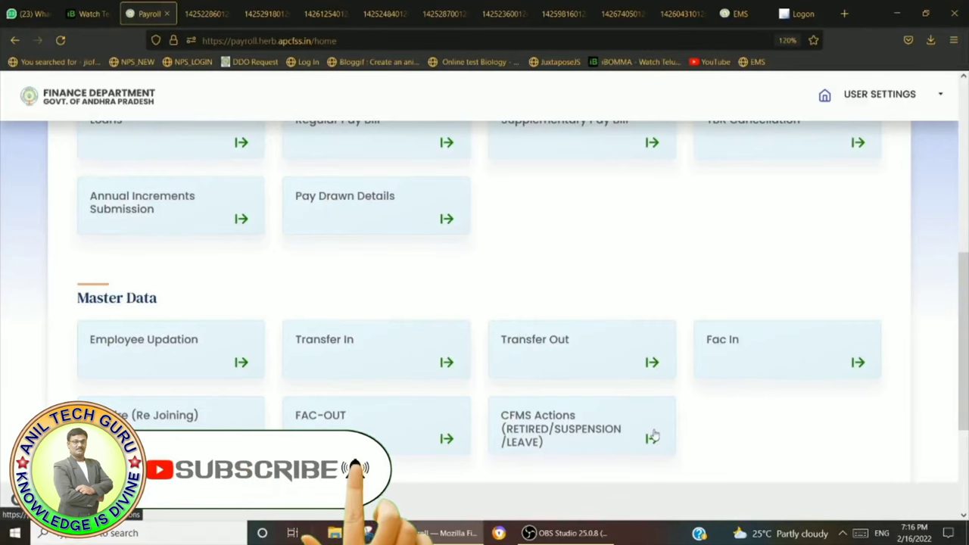
{"action": "scroll", "coordinate": [653, 436], "scroll_direction": "down", "scroll_amount": 3}
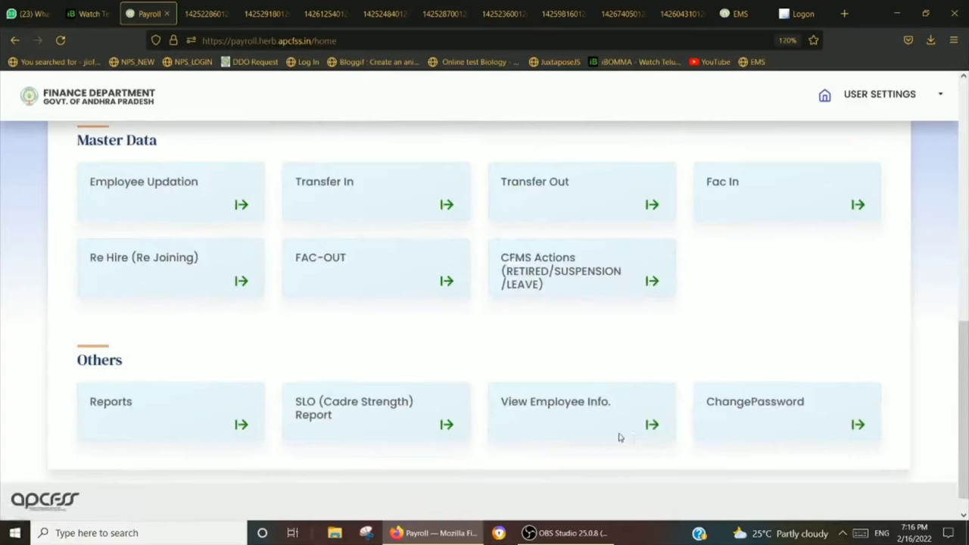
{"action": "left_click", "coordinate": [652, 425]}
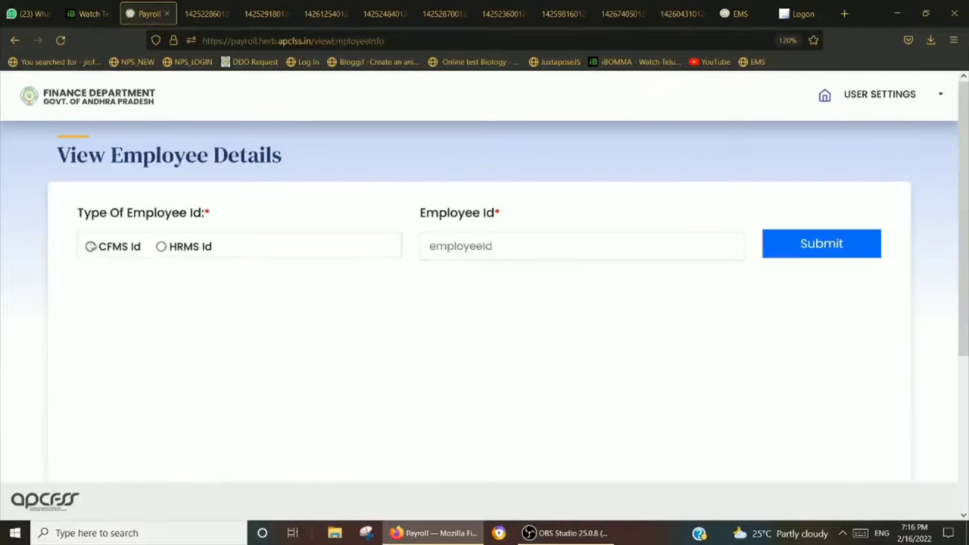
Correct the Employee Id, submit the CFMS Id lookup, and review the employee's service details.
{"action": "left_click", "coordinate": [454, 247]}
{"action": "type", "text": "1425918"}
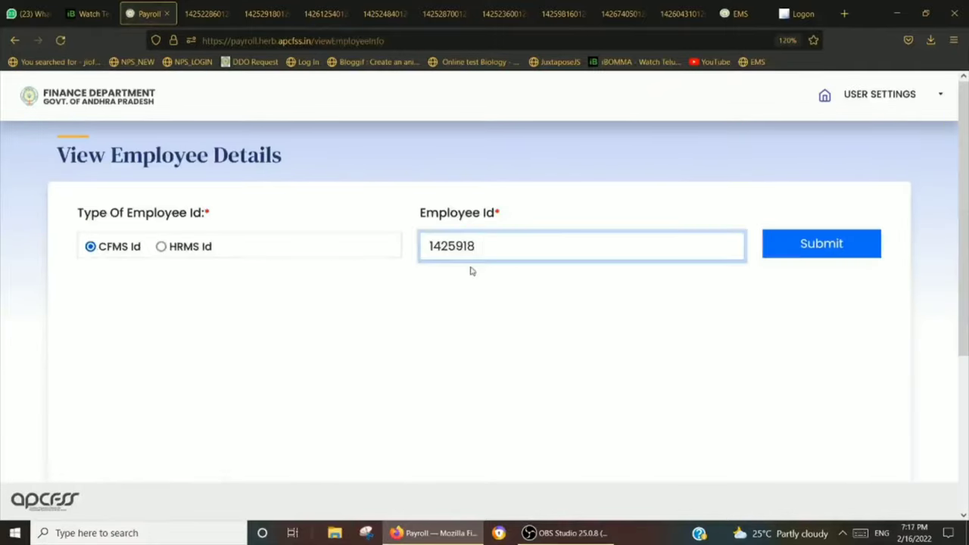
{"action": "type", "text": "2"}
{"action": "left_click", "coordinate": [802, 243]}
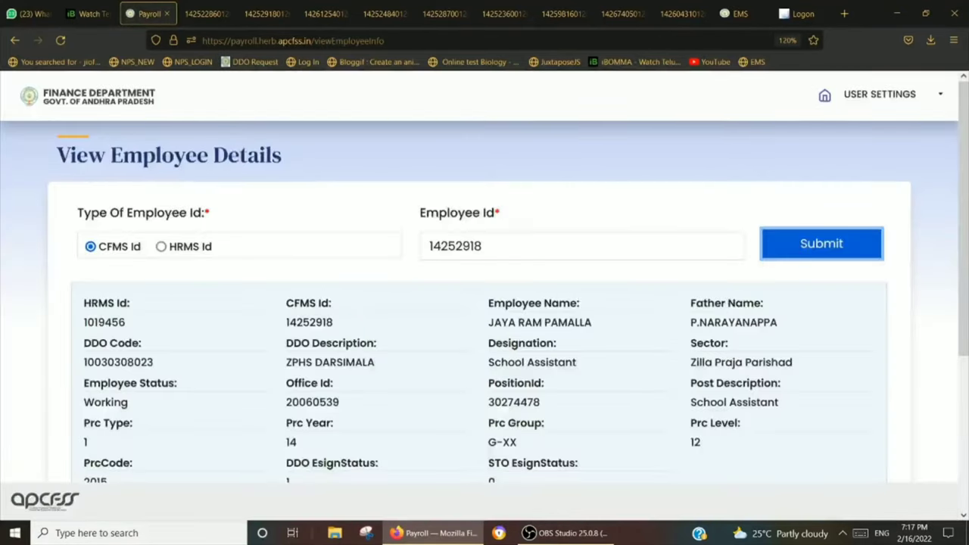
{"action": "scroll", "coordinate": [643, 346], "scroll_direction": "down", "scroll_amount": 3}
{"action": "scroll", "coordinate": [643, 341], "scroll_direction": "up", "scroll_amount": 2}
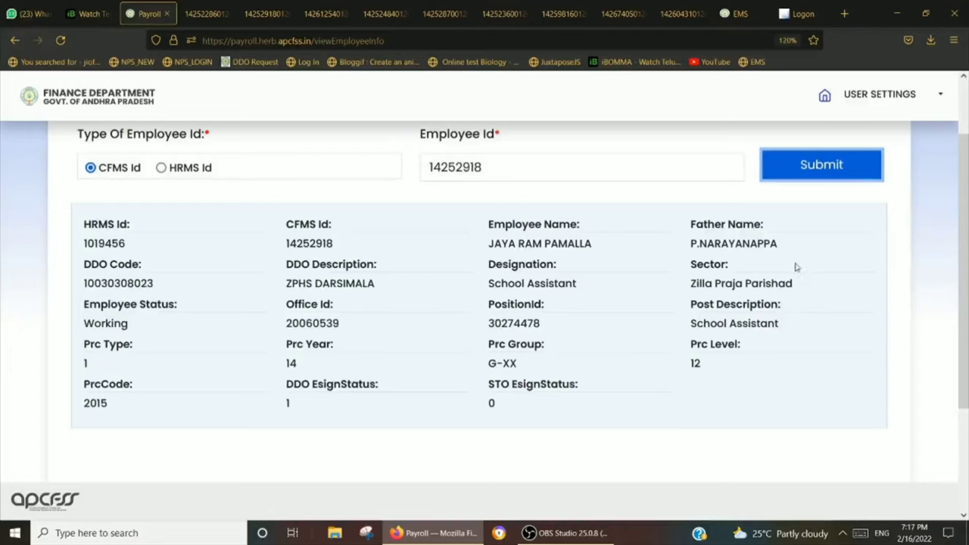
{"action": "scroll", "coordinate": [779, 274], "scroll_direction": "up", "scroll_amount": 1}
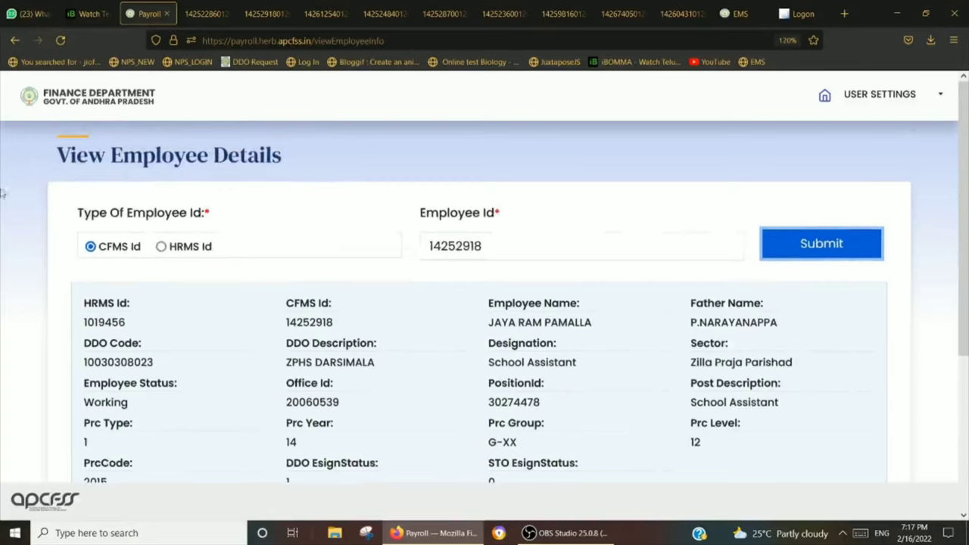
Run the SLO Cadre Strength Report for the Darsimala DDO and review its five posts.
{"action": "left_click", "coordinate": [13, 42]}
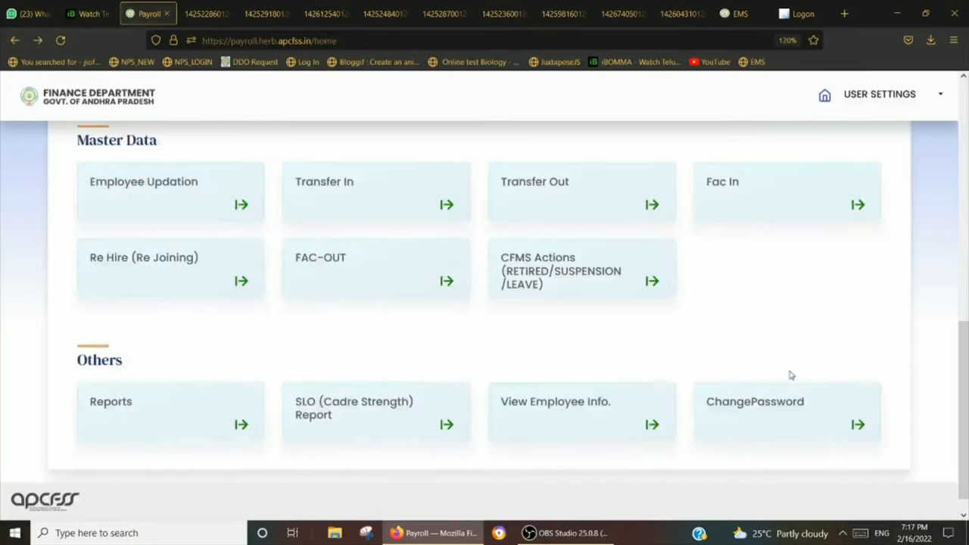
{"action": "left_click", "coordinate": [444, 425]}
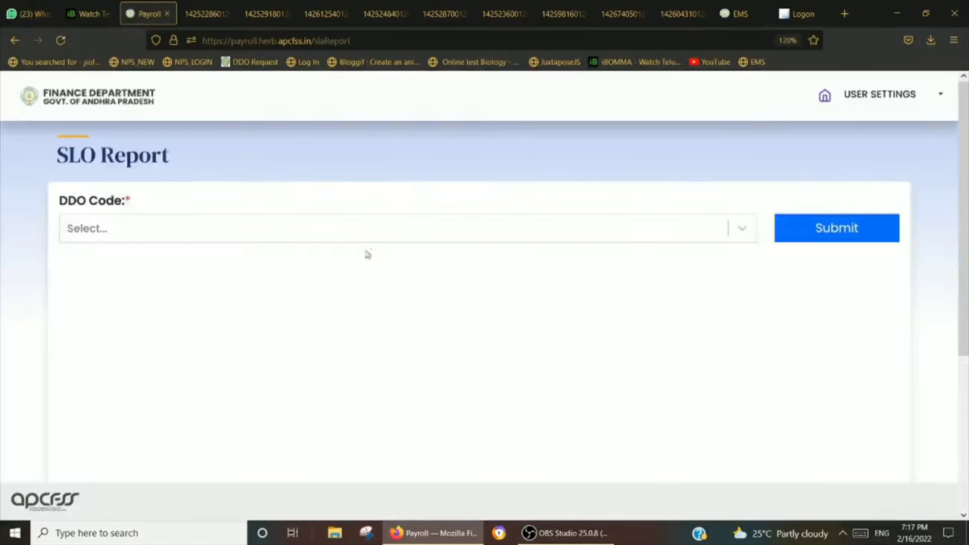
{"action": "left_click", "coordinate": [377, 232]}
{"action": "left_click", "coordinate": [365, 268]}
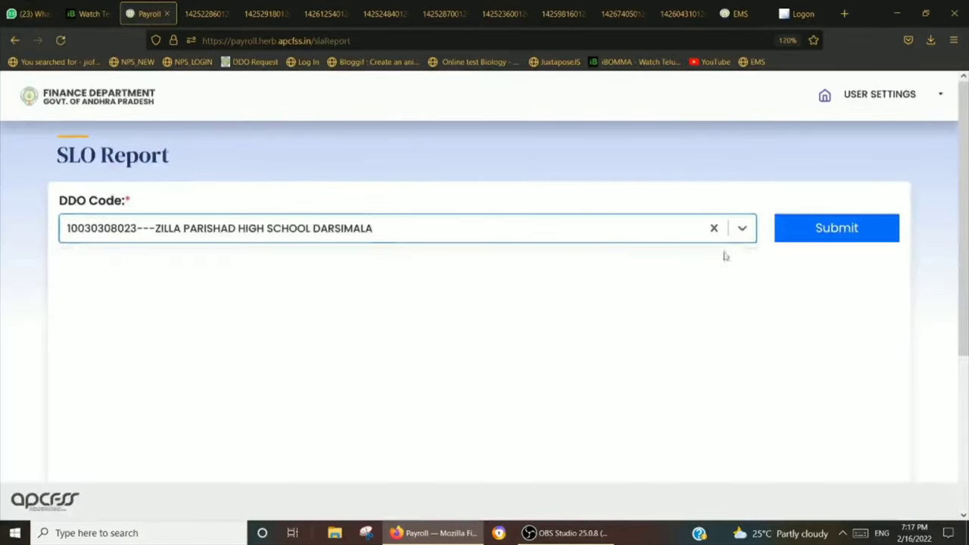
{"action": "left_click", "coordinate": [856, 238]}
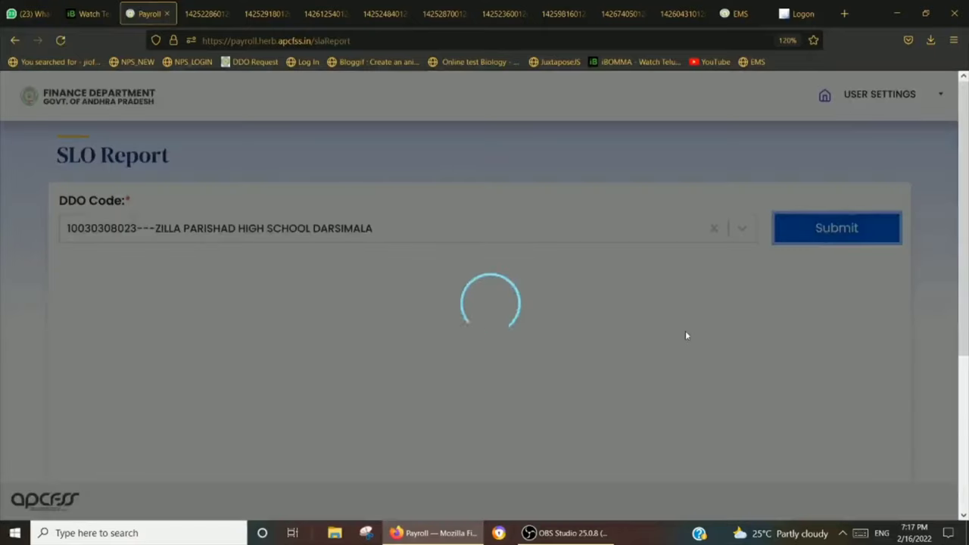
{"action": "scroll", "coordinate": [687, 335], "scroll_direction": "down", "scroll_amount": 3}
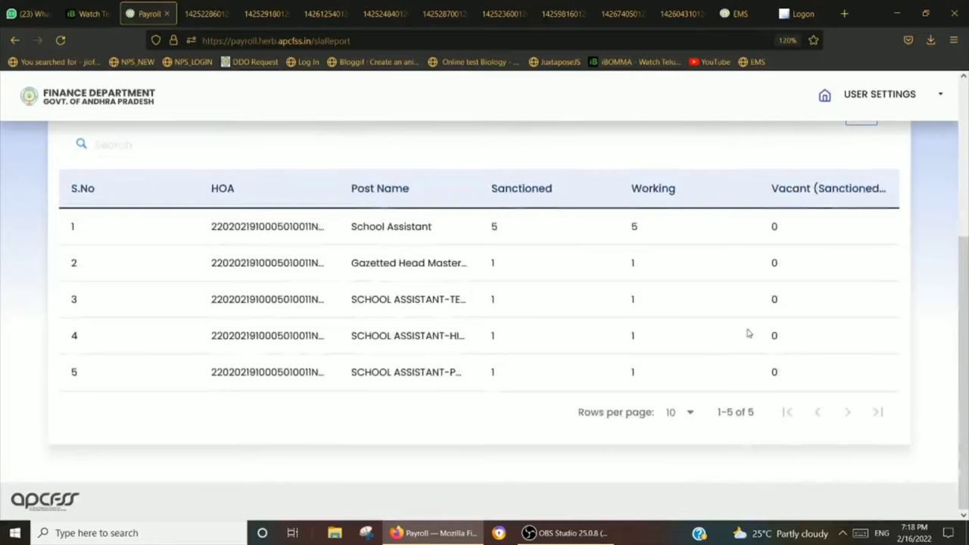
{"action": "scroll", "coordinate": [721, 336], "scroll_direction": "up", "scroll_amount": 3}
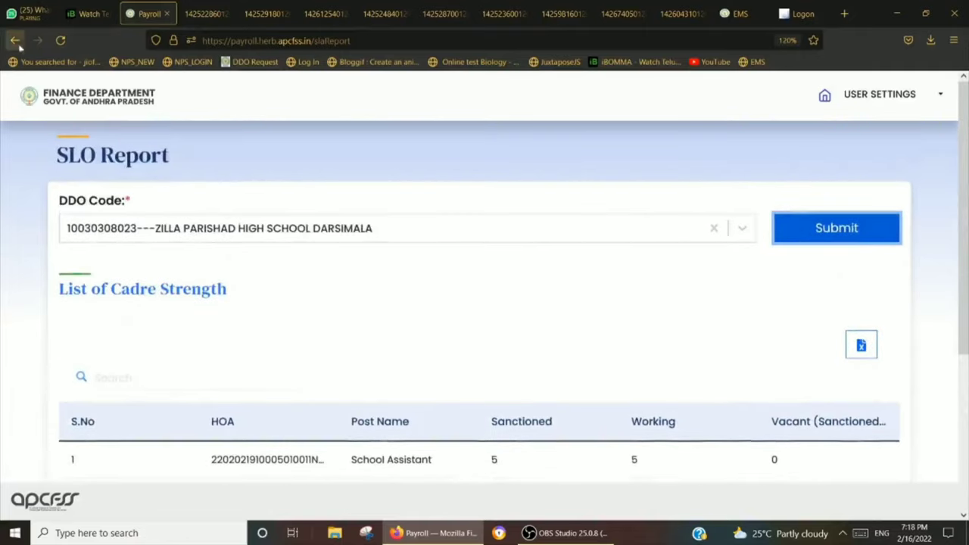
Preview the Report Type options on the Reports page, then return to Pay Bill Submission.
{"action": "left_click", "coordinate": [14, 40]}
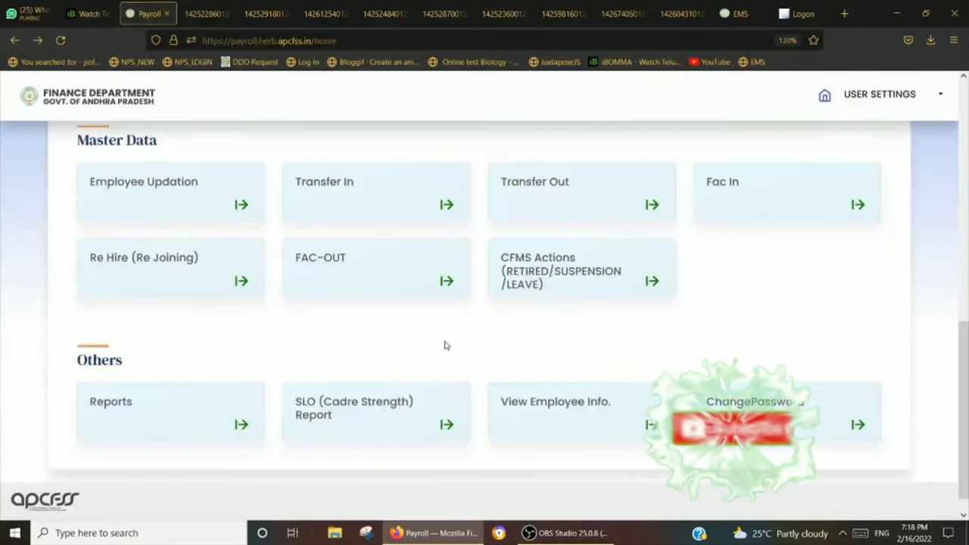
{"action": "left_click", "coordinate": [240, 426]}
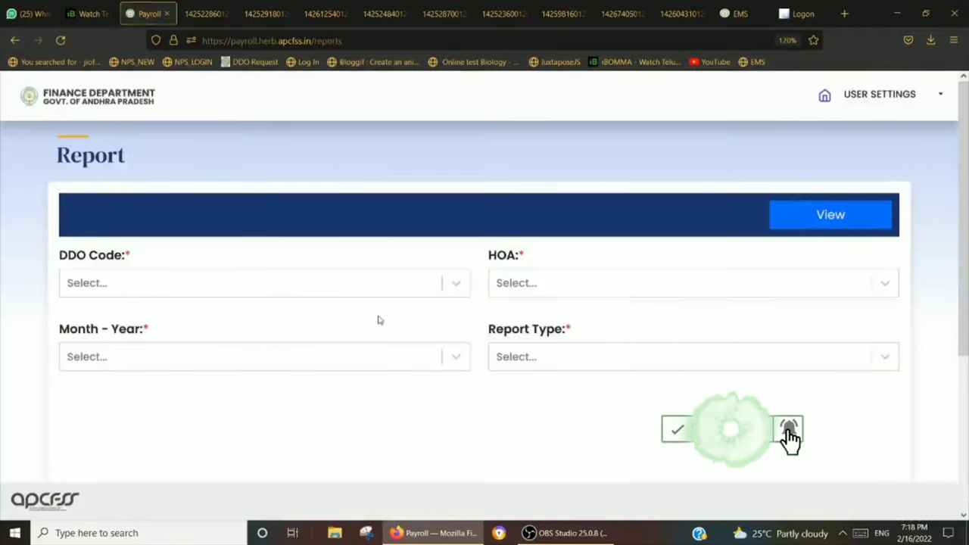
{"action": "left_click", "coordinate": [530, 359]}
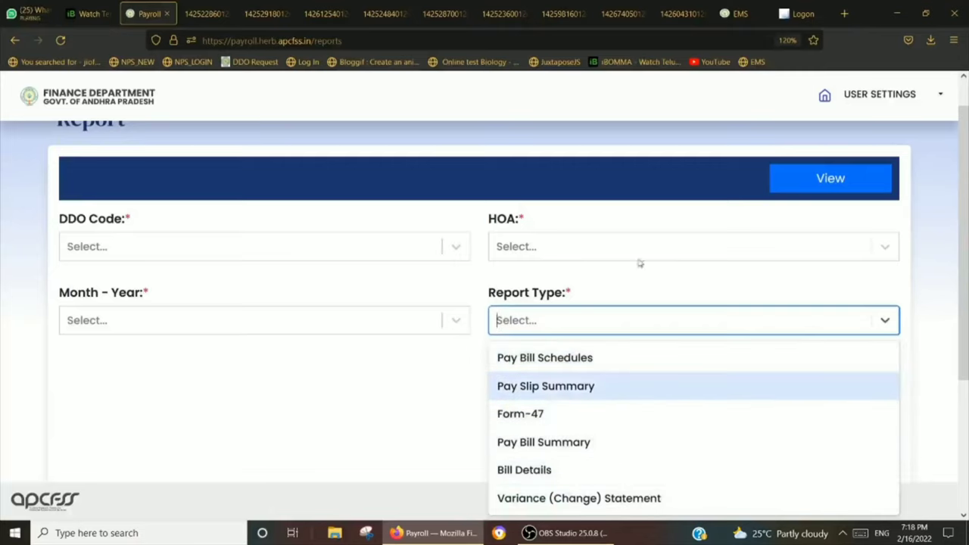
{"action": "left_click", "coordinate": [15, 41]}
{"action": "scroll", "coordinate": [387, 315], "scroll_direction": "up", "scroll_amount": 1}
{"action": "scroll", "coordinate": [387, 317], "scroll_direction": "up", "scroll_amount": 5}
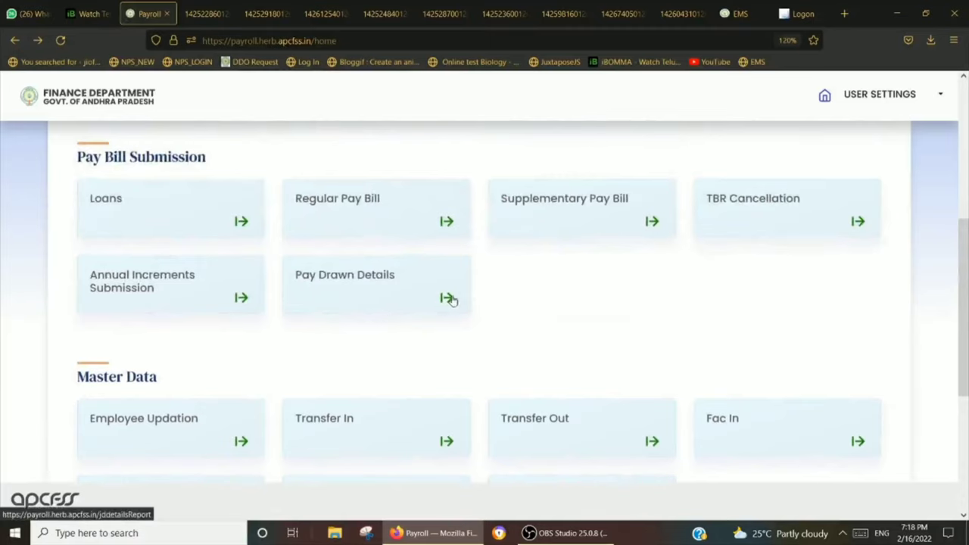
{"action": "left_click", "coordinate": [860, 223]}
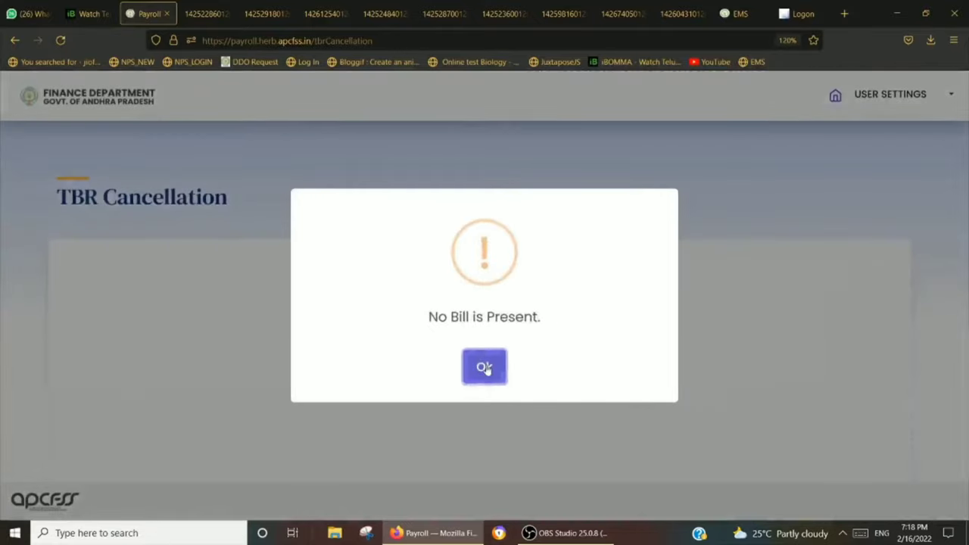
{"action": "left_click", "coordinate": [485, 368]}
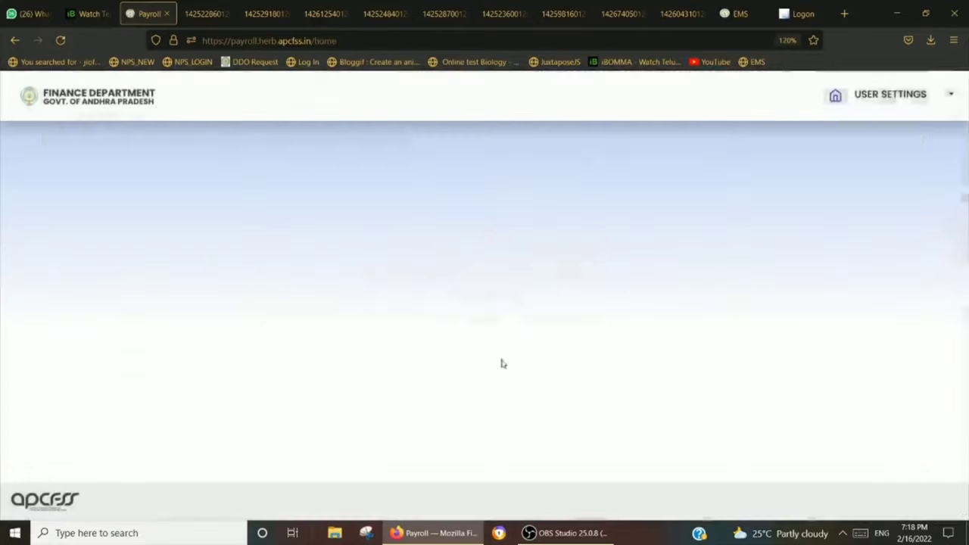
{"action": "scroll", "coordinate": [395, 294], "scroll_direction": "down", "scroll_amount": 5}
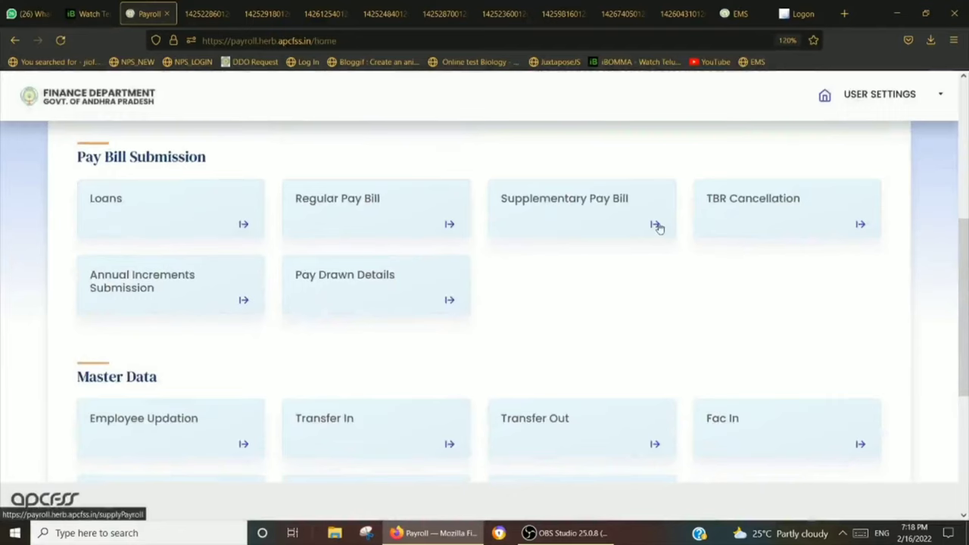
{"action": "left_click", "coordinate": [655, 226]}
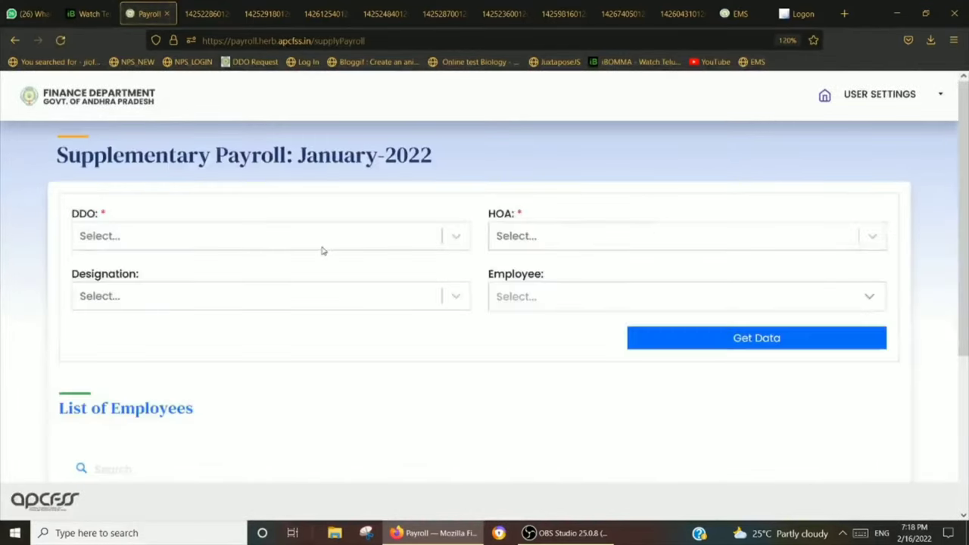
{"action": "left_click", "coordinate": [322, 241]}
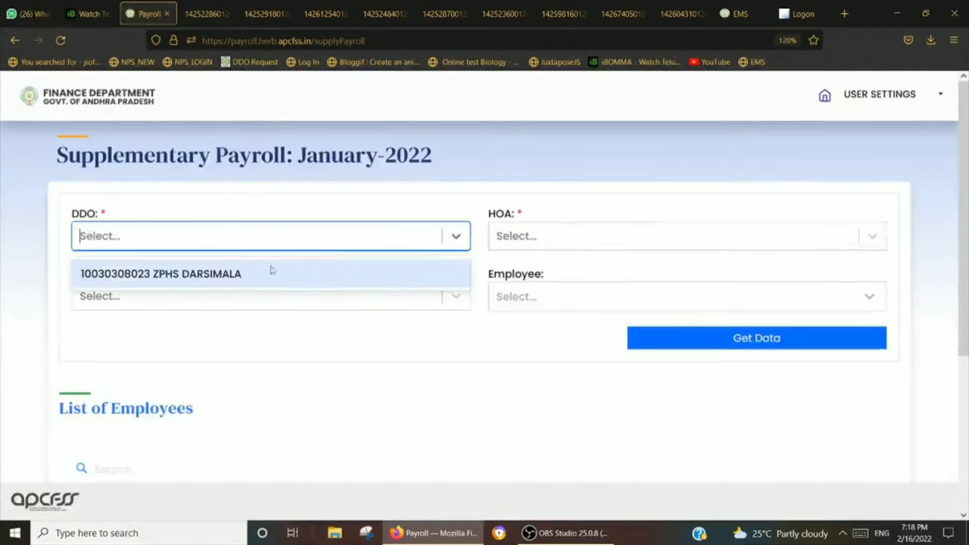
{"action": "left_click", "coordinate": [254, 281]}
{"action": "left_click", "coordinate": [587, 240]}
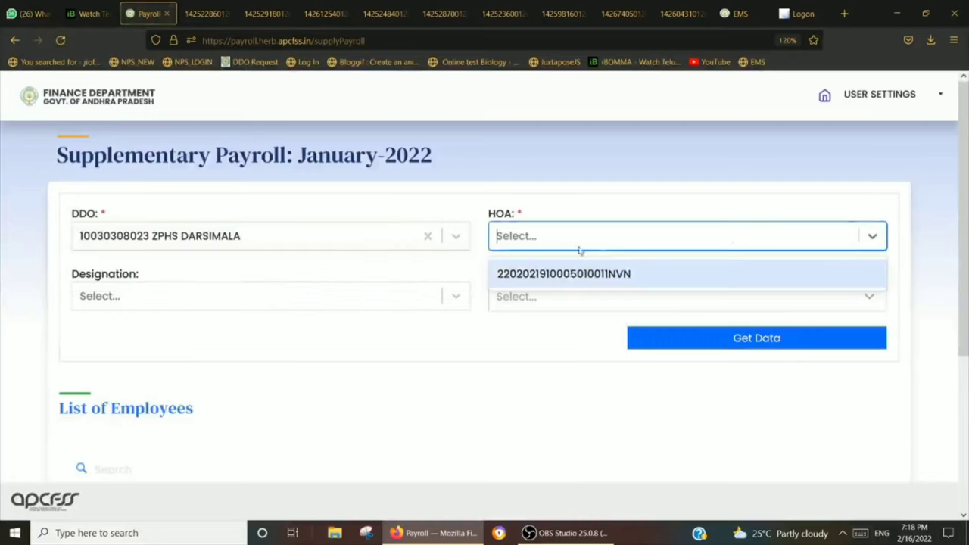
{"action": "left_click", "coordinate": [530, 273]}
{"action": "left_click", "coordinate": [408, 302]}
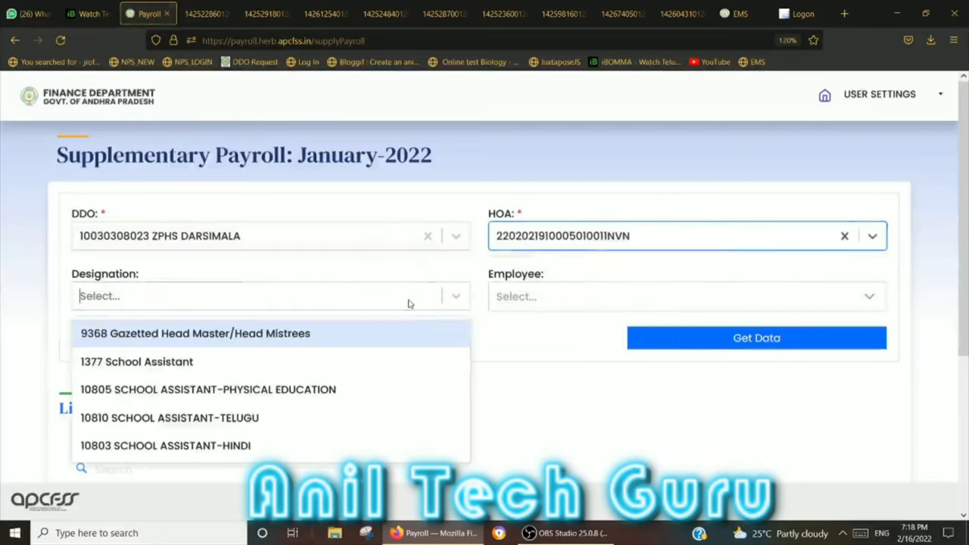
{"action": "left_click", "coordinate": [322, 342]}
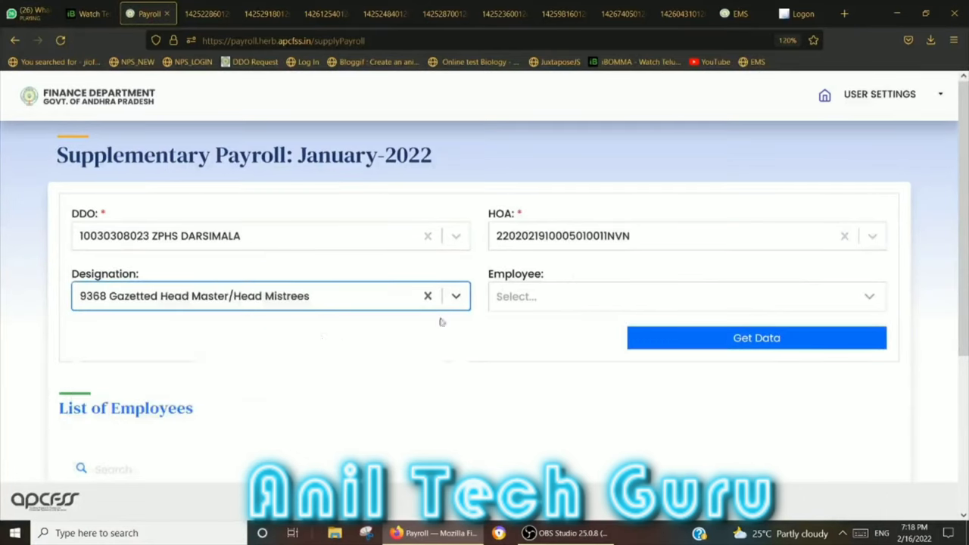
Select the only listed employee, then run Get Data.
{"action": "left_click", "coordinate": [607, 296]}
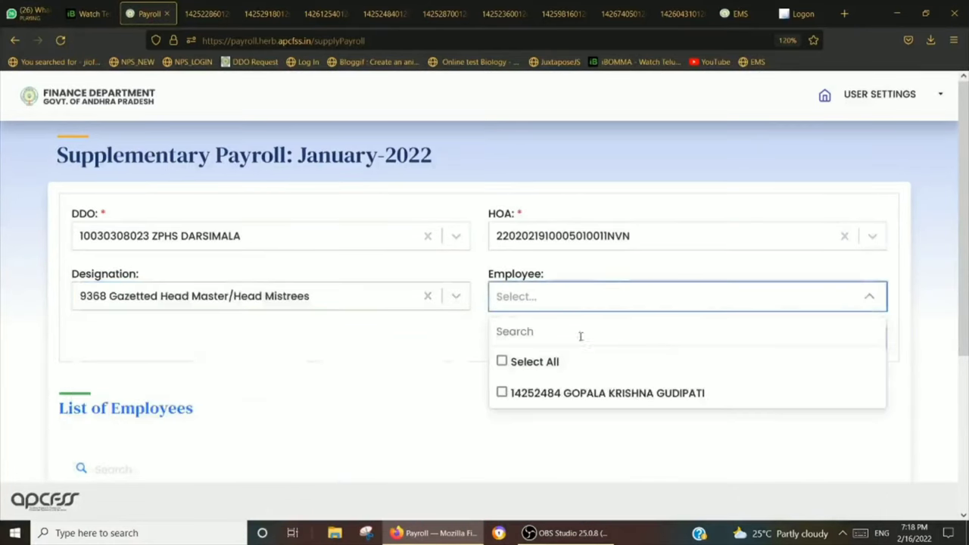
{"action": "left_click", "coordinate": [501, 393]}
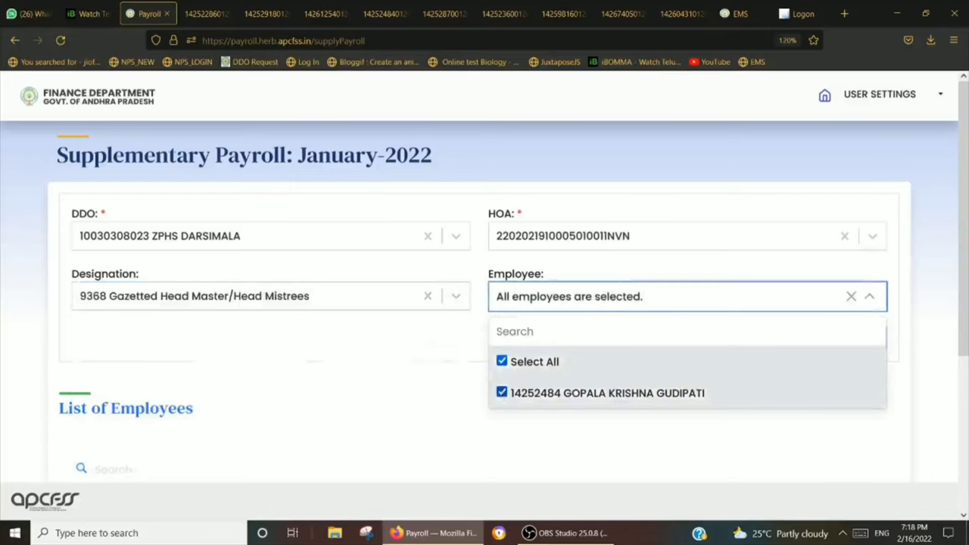
{"action": "left_click", "coordinate": [410, 346]}
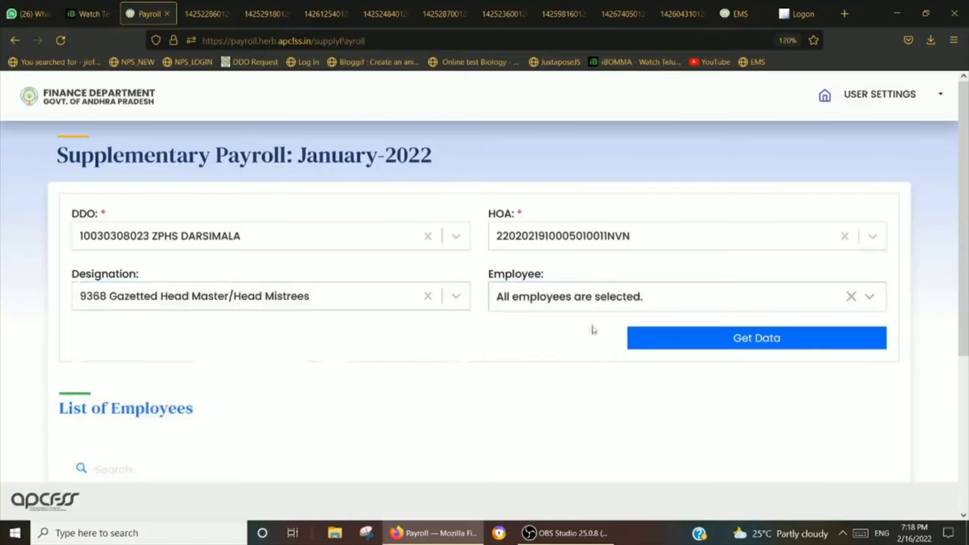
{"action": "left_click", "coordinate": [621, 305]}
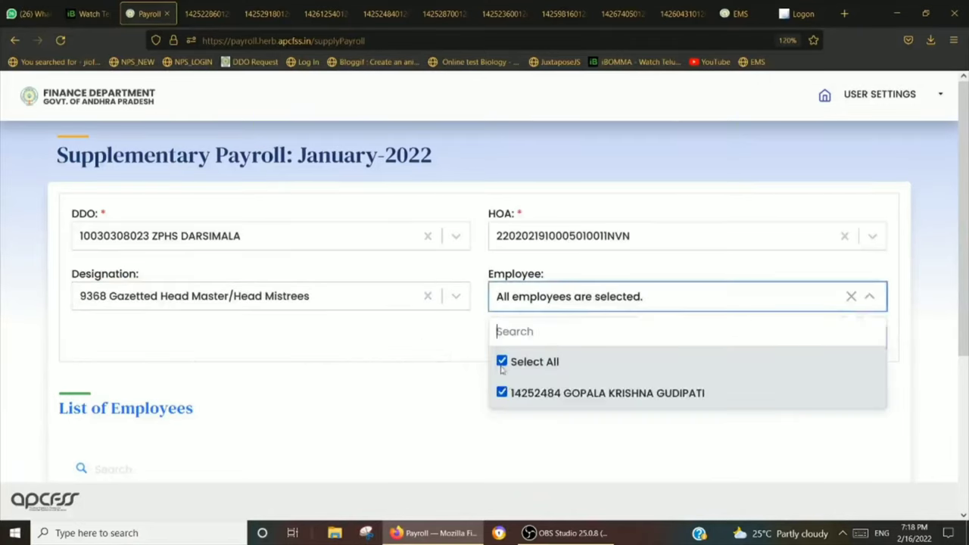
{"action": "left_click", "coordinate": [502, 367]}
{"action": "left_click", "coordinate": [503, 397]}
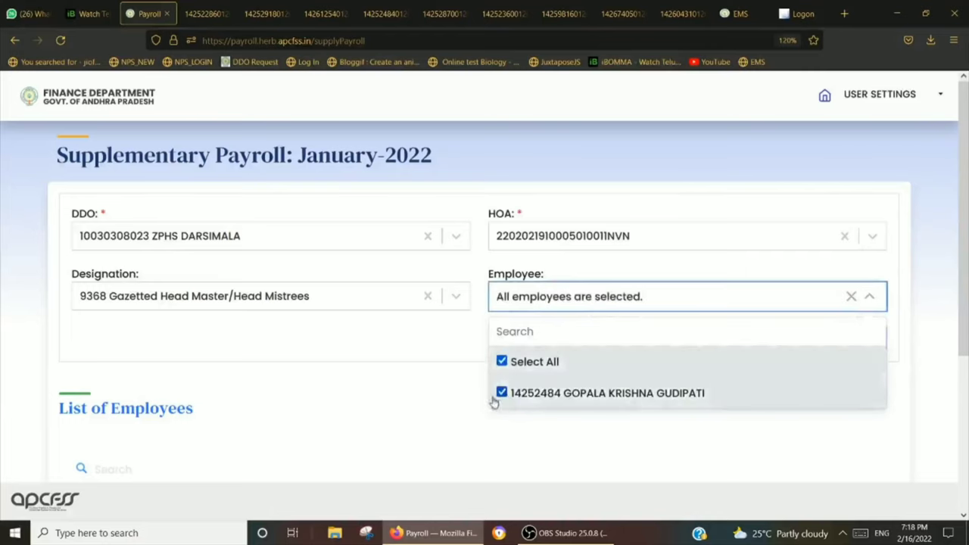
{"action": "left_click", "coordinate": [419, 375]}
{"action": "left_click", "coordinate": [730, 345]}
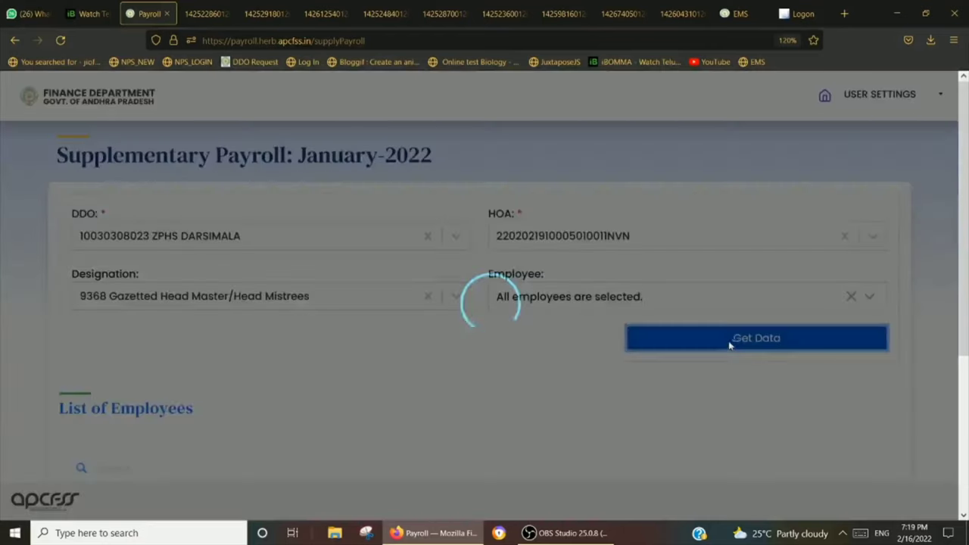